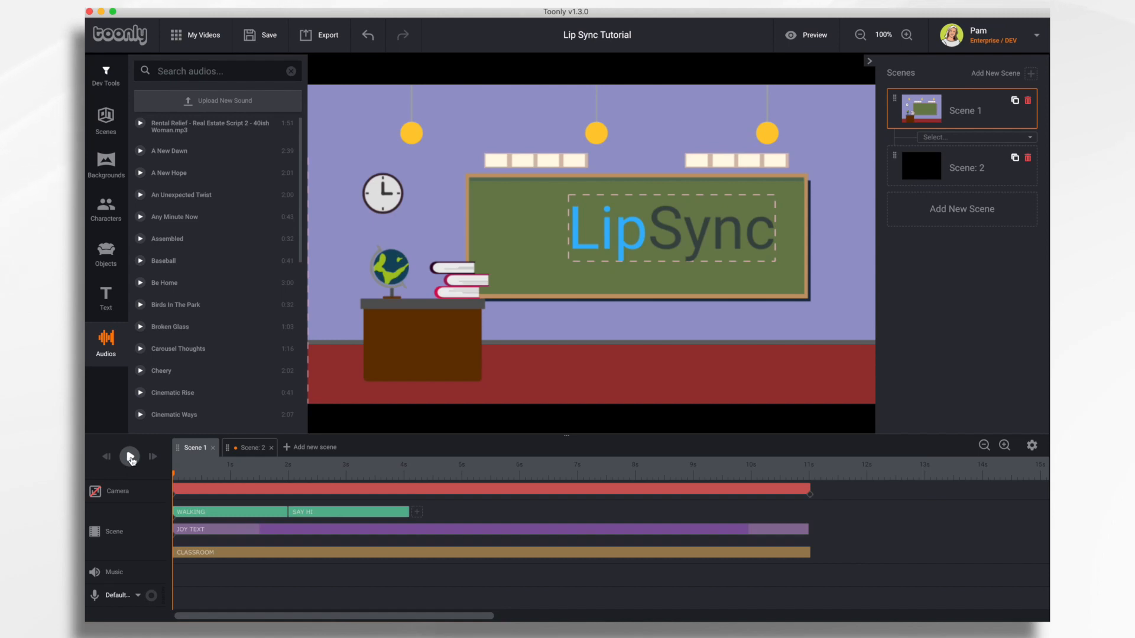
Step: Preview the scene, then add a Lip sync animation right after the SAY HI action and save it
{"action": "left_click", "coordinate": [130, 457]}
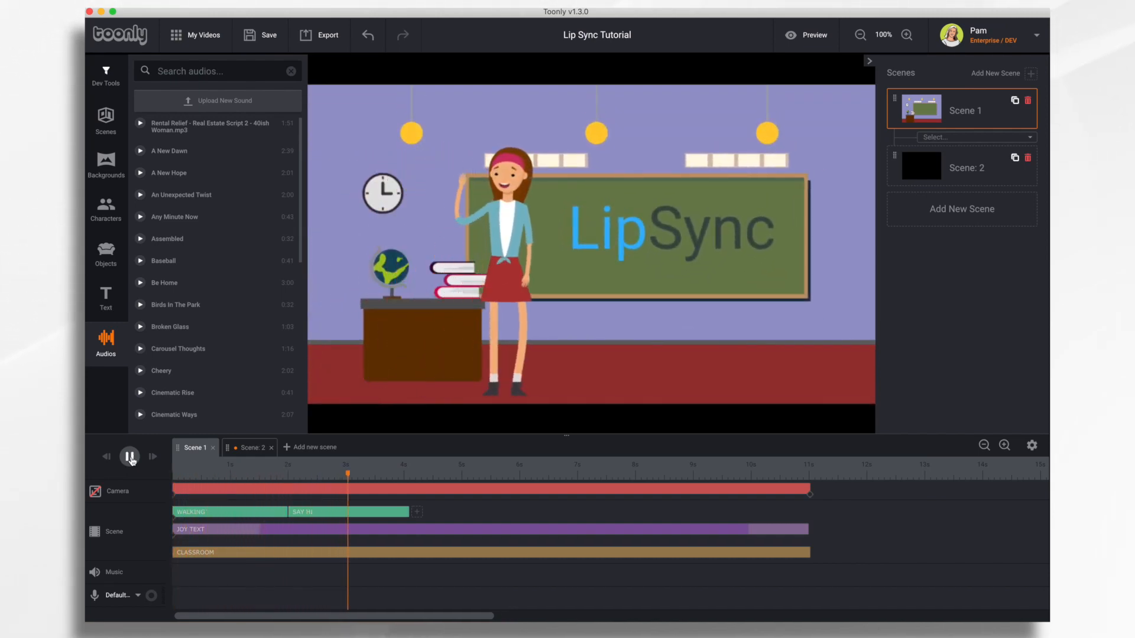
{"action": "left_click", "coordinate": [130, 458]}
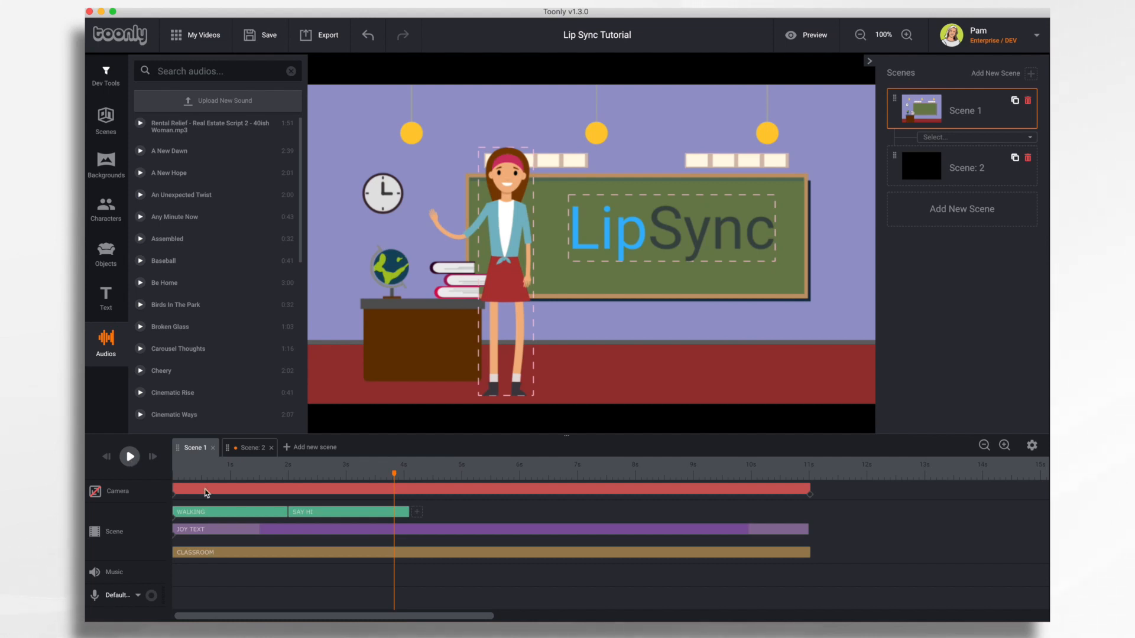
{"action": "left_click", "coordinate": [417, 513]}
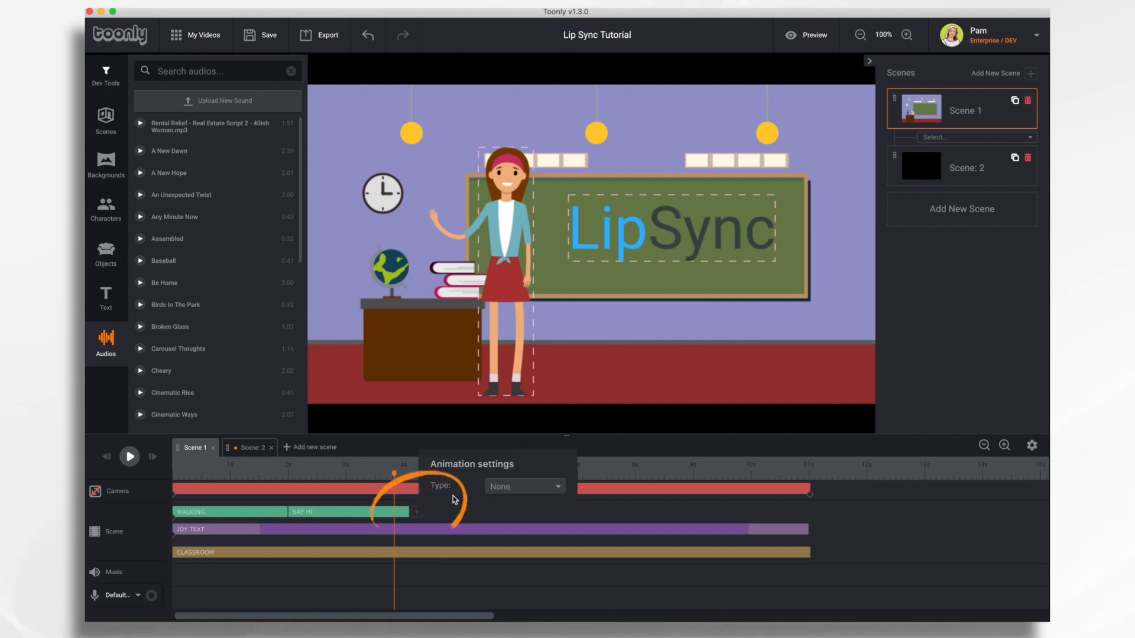
{"action": "left_click", "coordinate": [534, 493]}
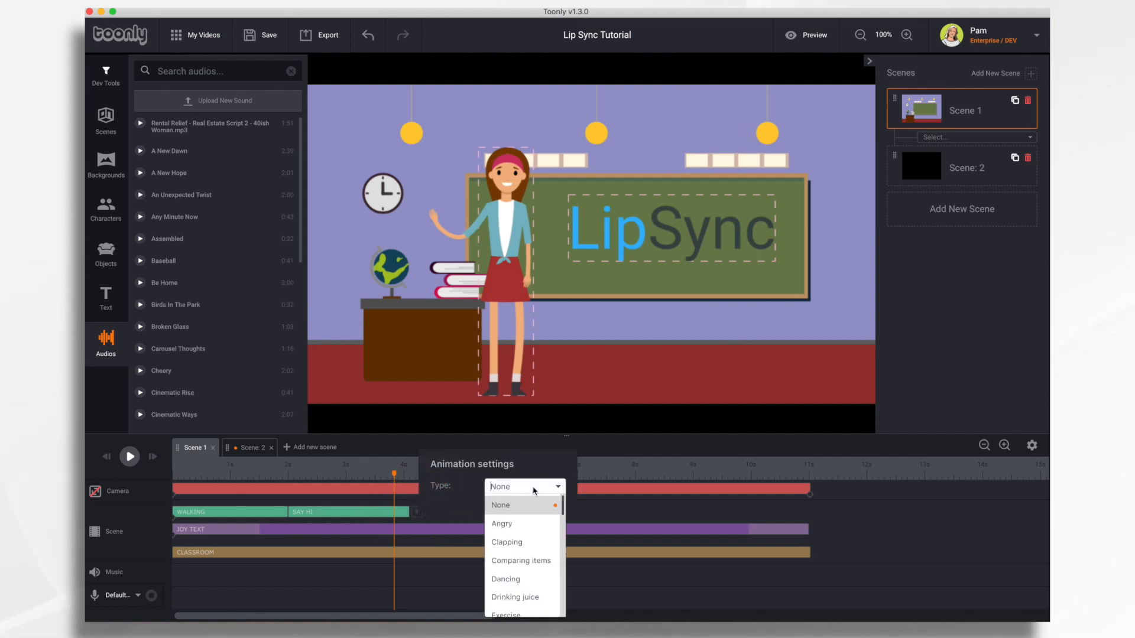
{"action": "scroll", "coordinate": [543, 587], "scroll_direction": "down", "scroll_amount": 5}
{"action": "scroll", "coordinate": [543, 587], "scroll_direction": "down", "scroll_amount": 3}
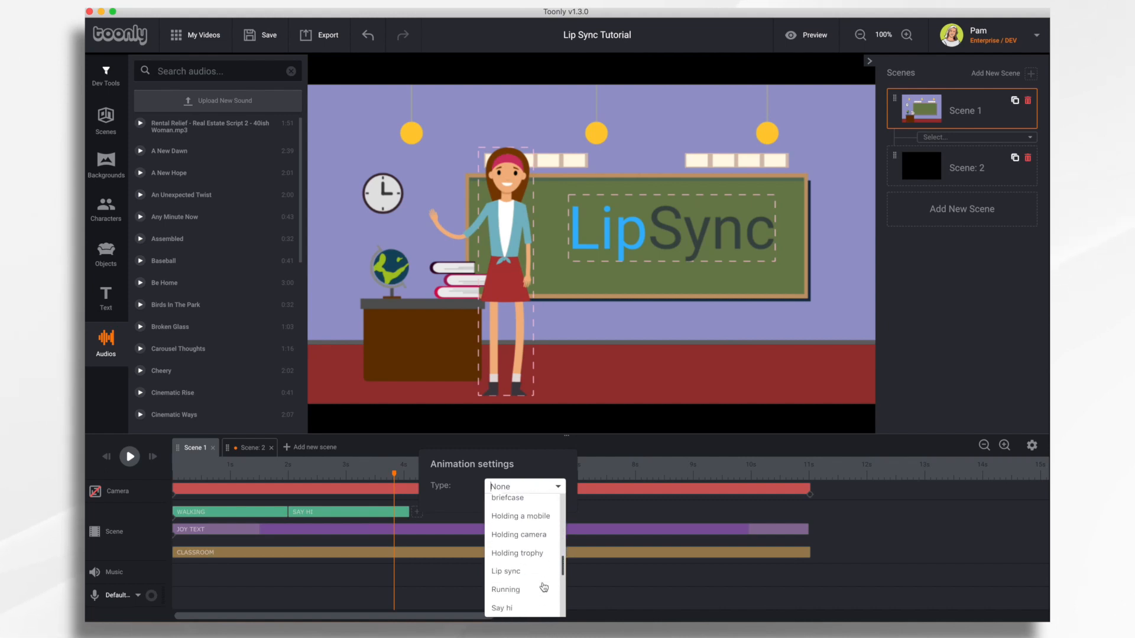
{"action": "left_click", "coordinate": [520, 565]}
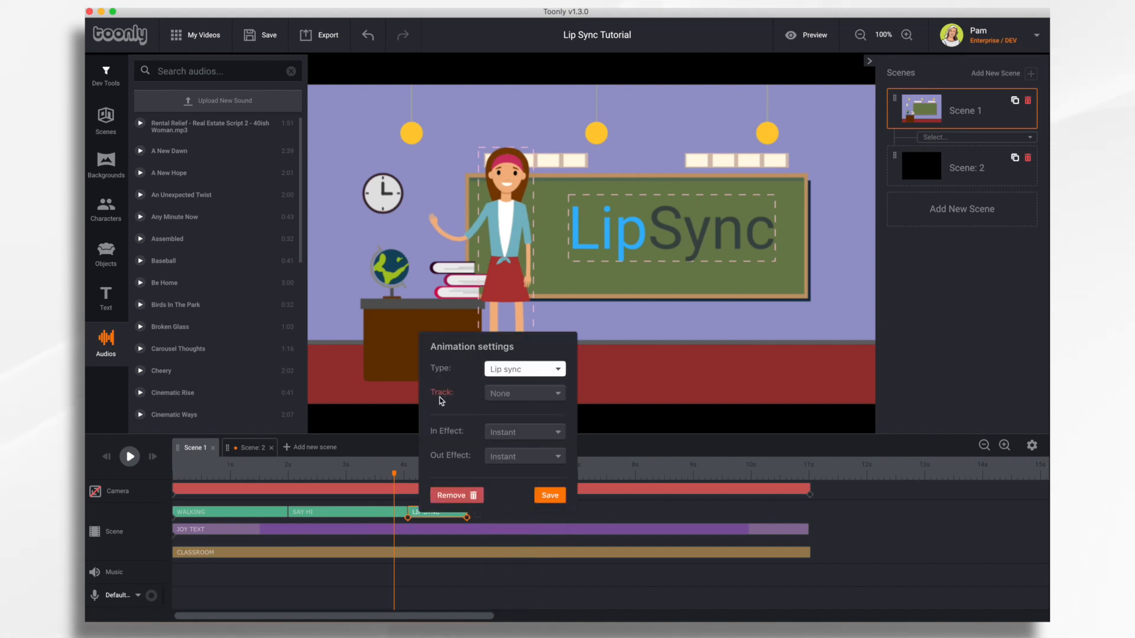
{"action": "left_click", "coordinate": [533, 394]}
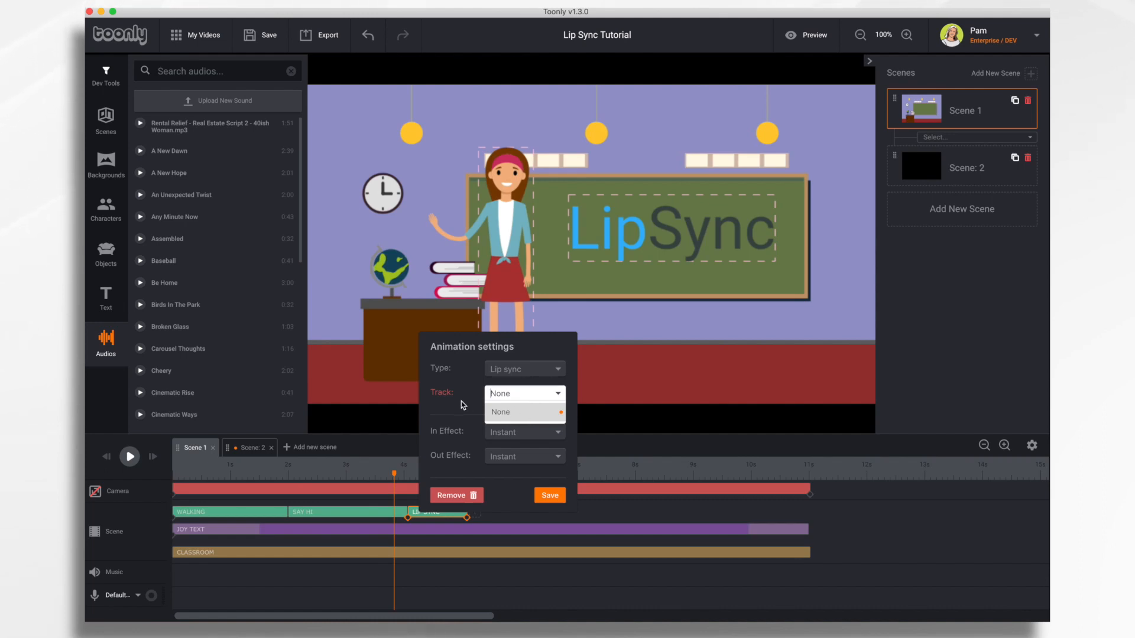
{"action": "left_click", "coordinate": [554, 496]}
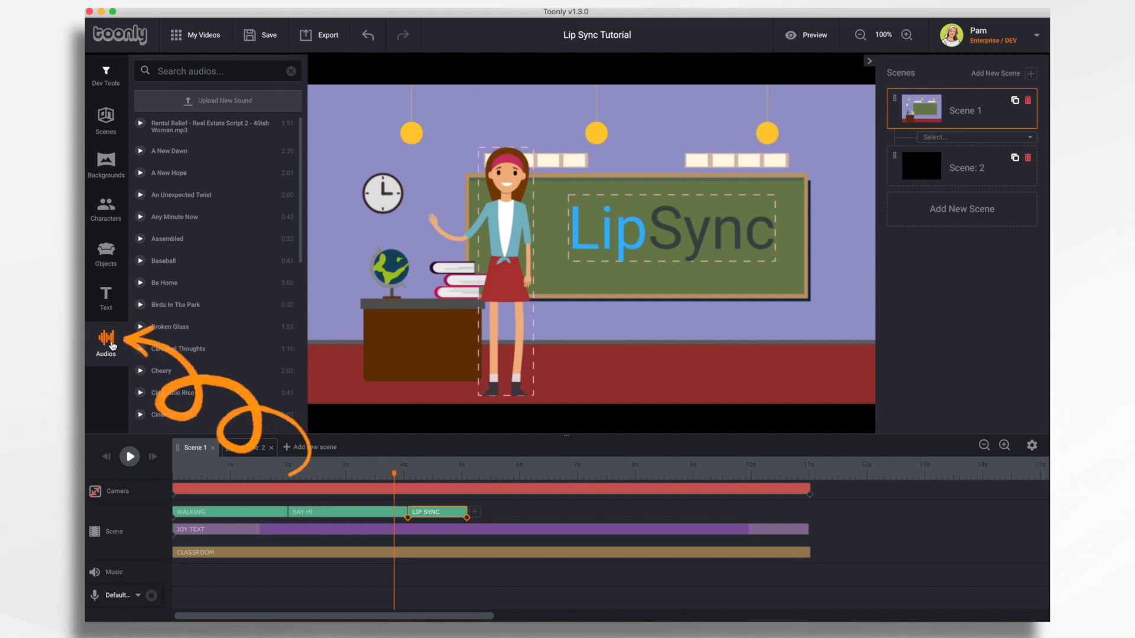
Step: Upload Teacher Welcome.mp3 from the computer as a new sound
{"action": "left_click", "coordinate": [240, 102]}
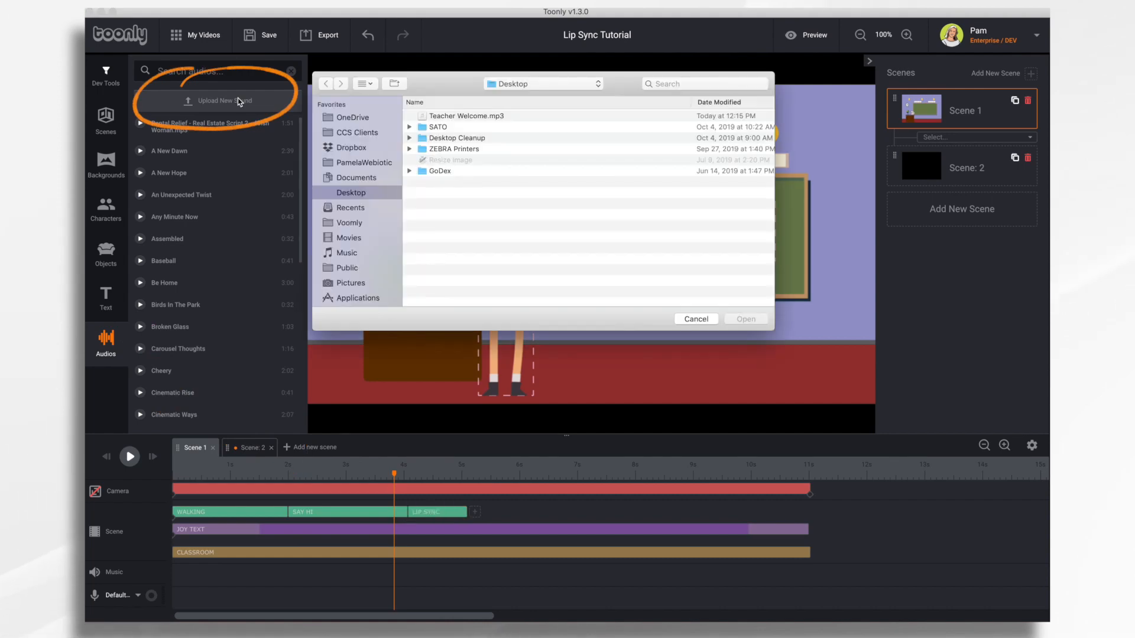
{"action": "left_click", "coordinate": [478, 117]}
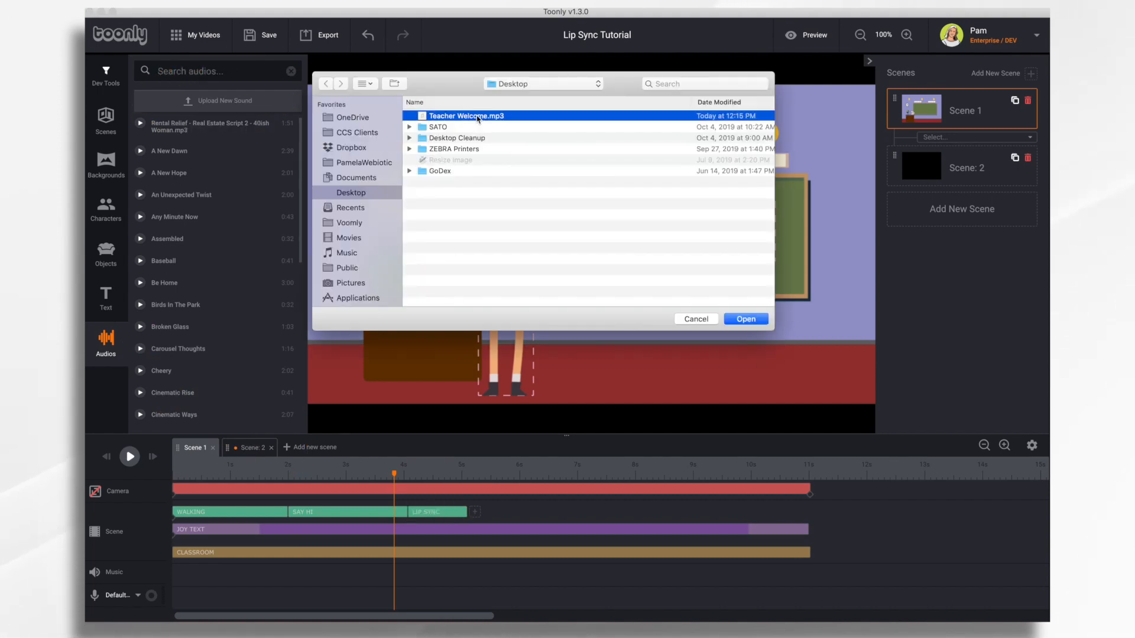
{"action": "left_click", "coordinate": [746, 319]}
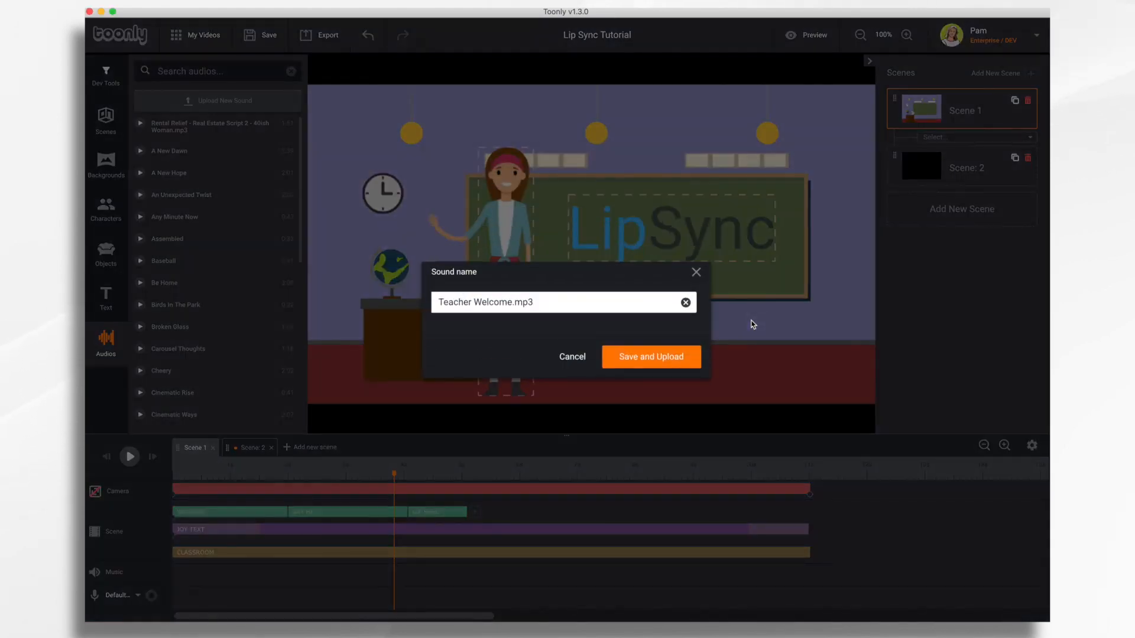
{"action": "left_click", "coordinate": [658, 357]}
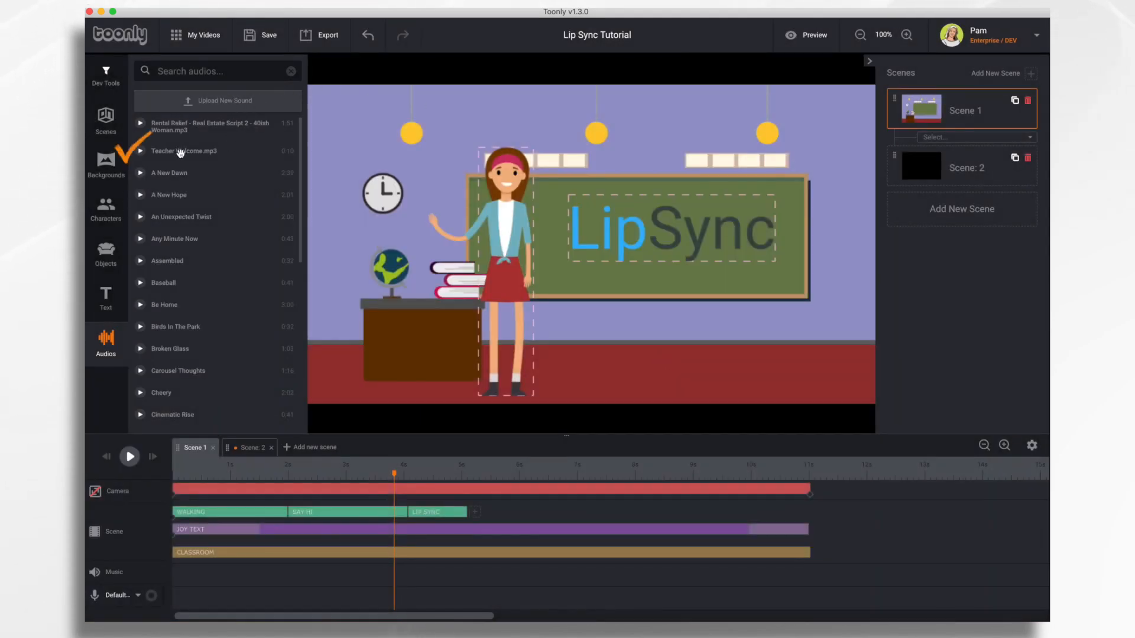
Step: Place Teacher Welcome.mp3 on the voice track, start it later, and stretch LIP SYNC to about 9.9s
{"action": "mouse_move", "coordinate": [180, 153]}
{"action": "left_mouse_down"}
{"action": "mouse_move", "coordinate": [203, 153]}
{"action": "mouse_move", "coordinate": [215, 346]}
{"action": "mouse_move", "coordinate": [248, 520]}
{"action": "mouse_move", "coordinate": [240, 597]}
{"action": "mouse_move", "coordinate": [258, 600]}
{"action": "left_mouse_up"}
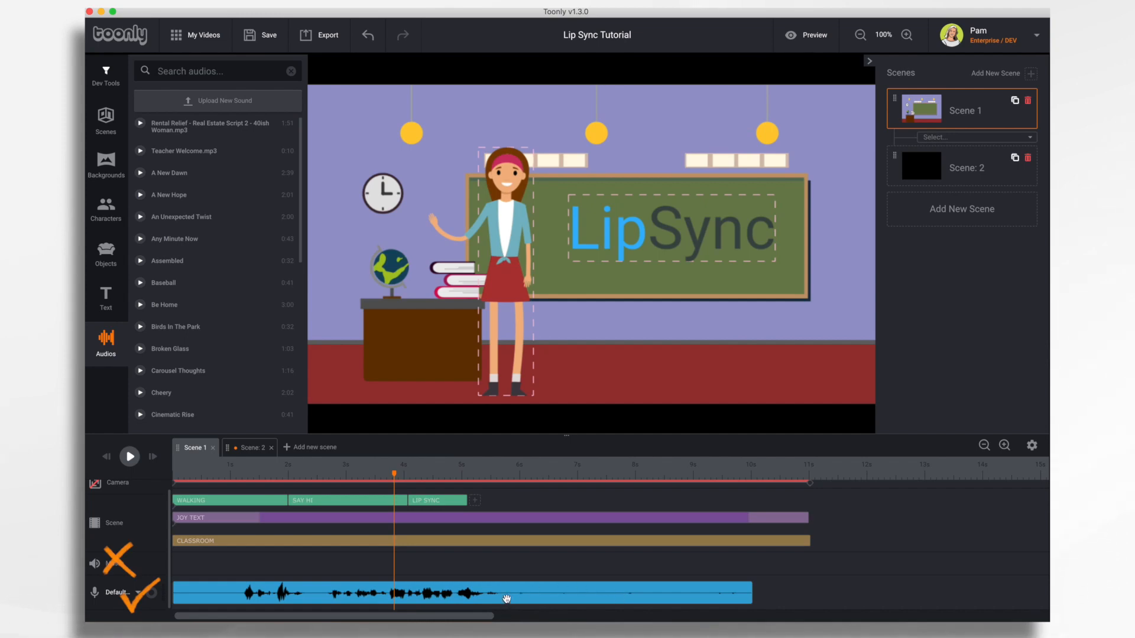
{"action": "mouse_move", "coordinate": [506, 599]}
{"action": "left_mouse_down"}
{"action": "mouse_move", "coordinate": [692, 612]}
{"action": "mouse_move", "coordinate": [636, 608]}
{"action": "mouse_move", "coordinate": [675, 608]}
{"action": "left_mouse_up"}
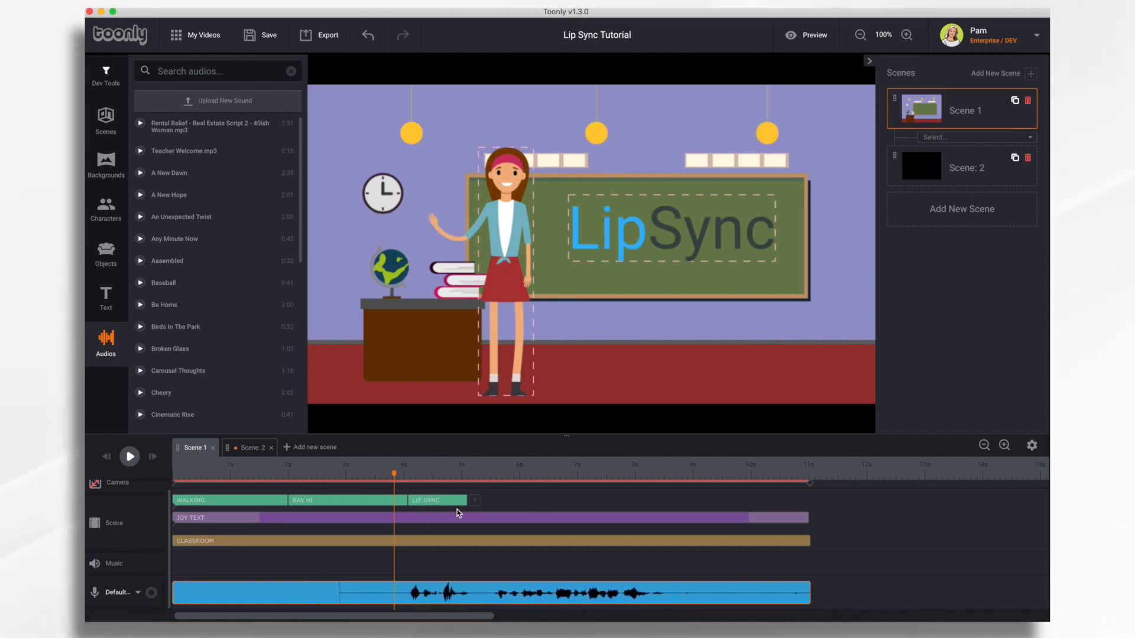
{"action": "left_click_drag", "start_coordinate": [465, 500], "coordinate": [684, 493]}
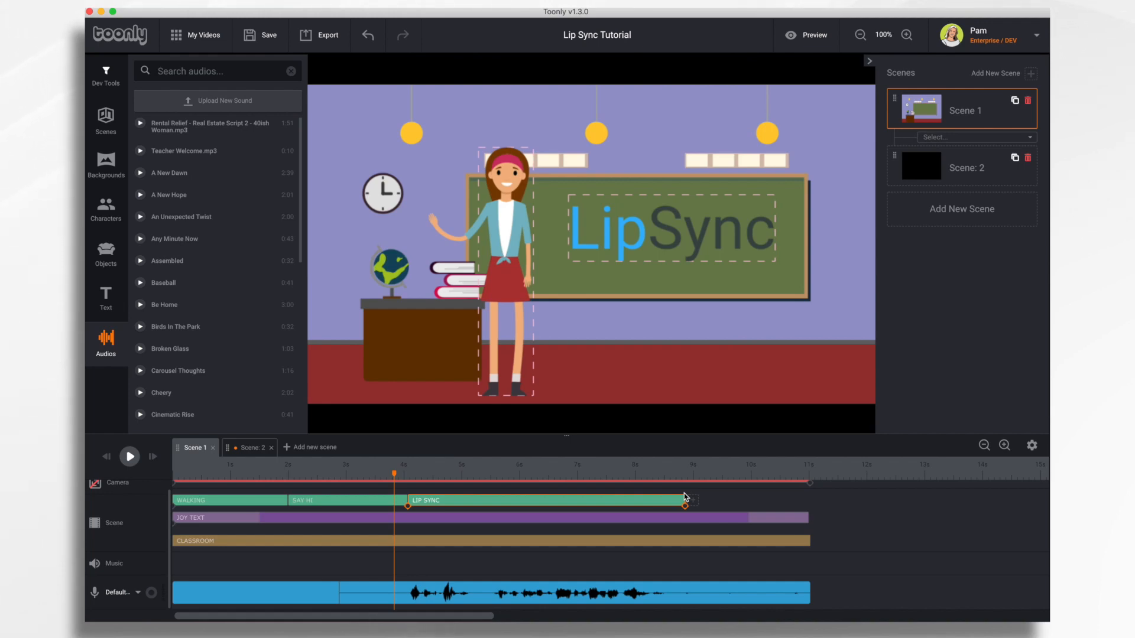
Step: Set the LIP SYNC animation's track to Teacher Welcome.mp3 and save
{"action": "double_click", "coordinate": [620, 502]}
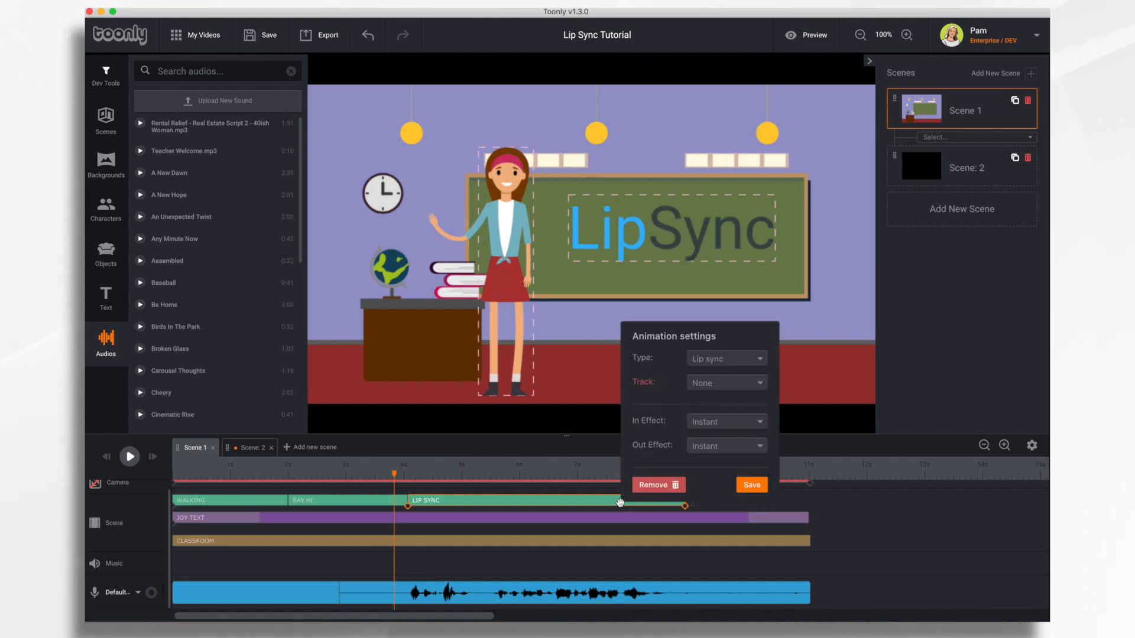
{"action": "left_click", "coordinate": [742, 389]}
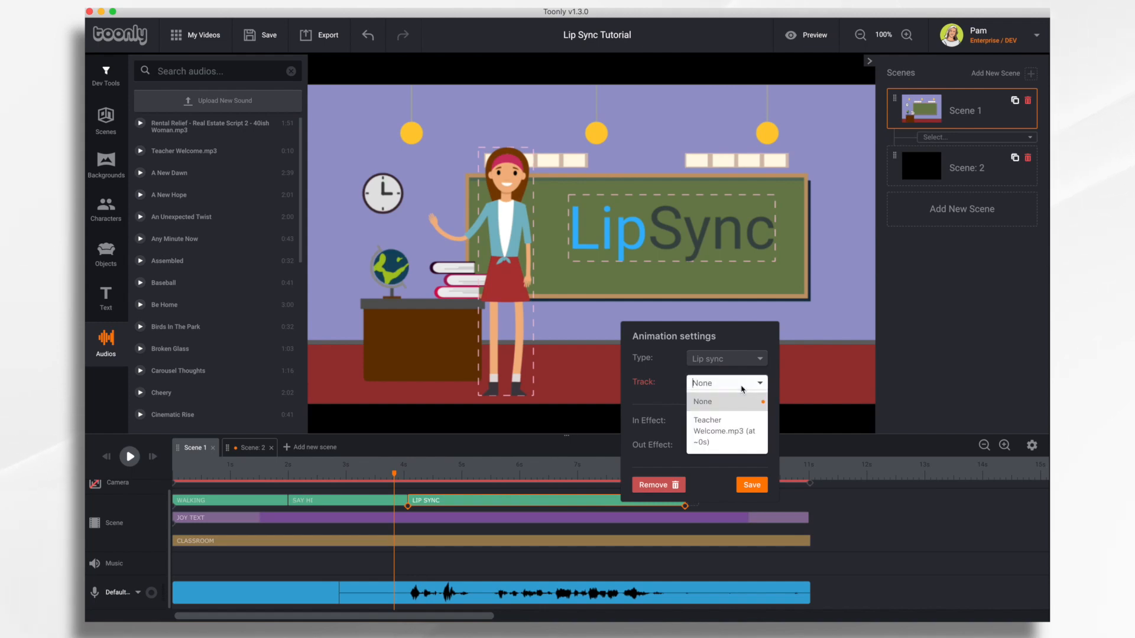
{"action": "left_click", "coordinate": [722, 430]}
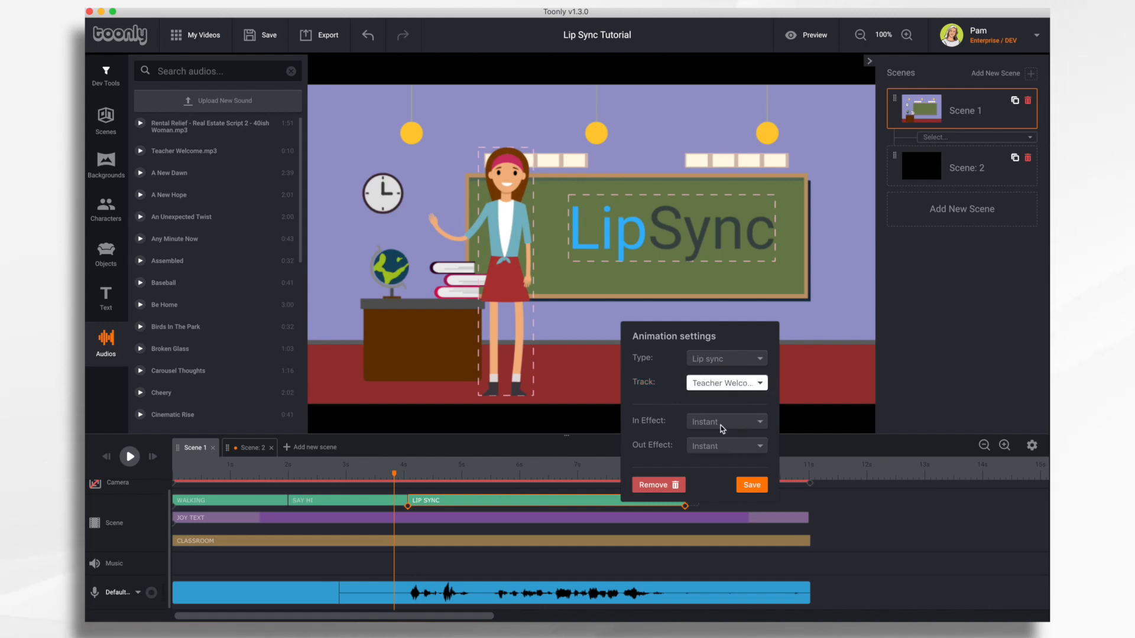
{"action": "left_click", "coordinate": [753, 486]}
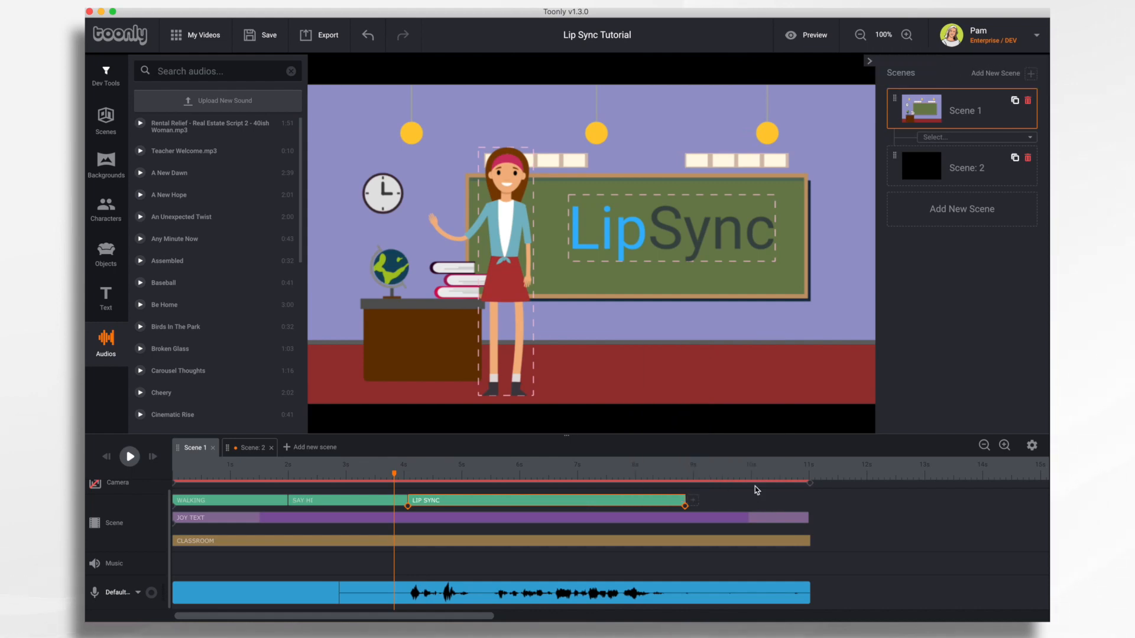
Step: Turn off Playthrough for the voiceover, then trim its end to about 11.3s and cut its silent start
{"action": "left_click", "coordinate": [705, 597]}
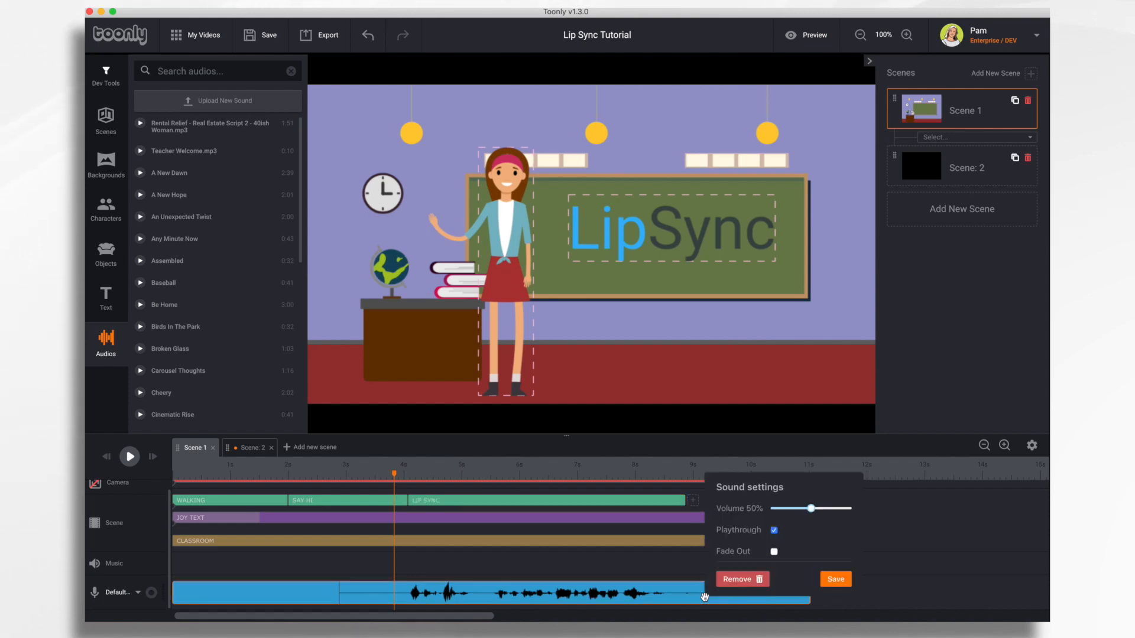
{"action": "left_click", "coordinate": [775, 531]}
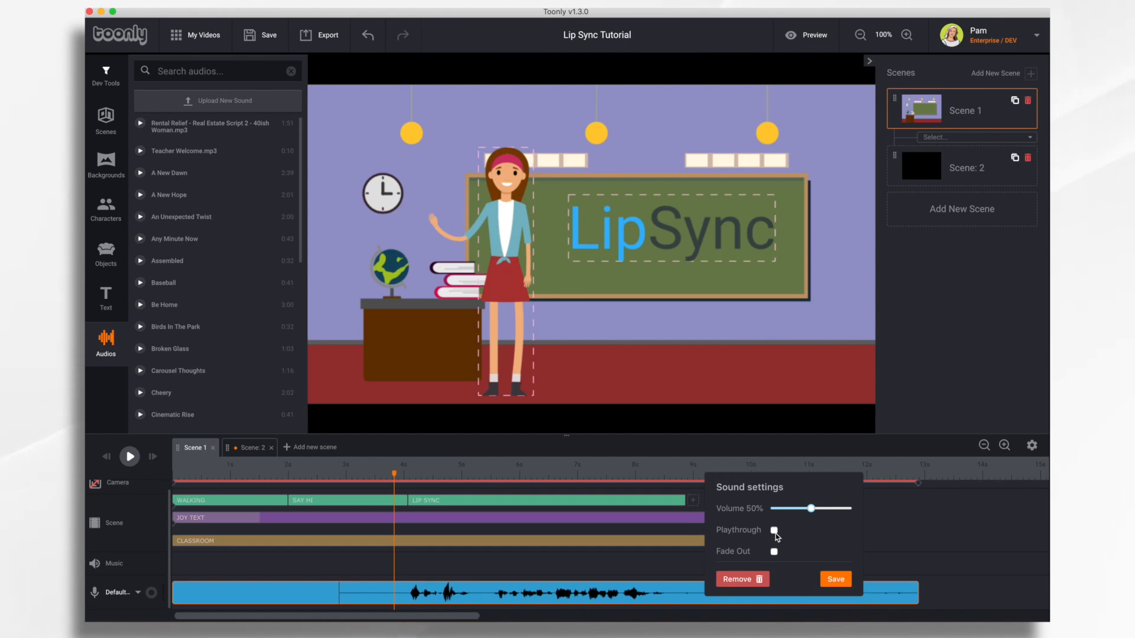
{"action": "left_click", "coordinate": [836, 581]}
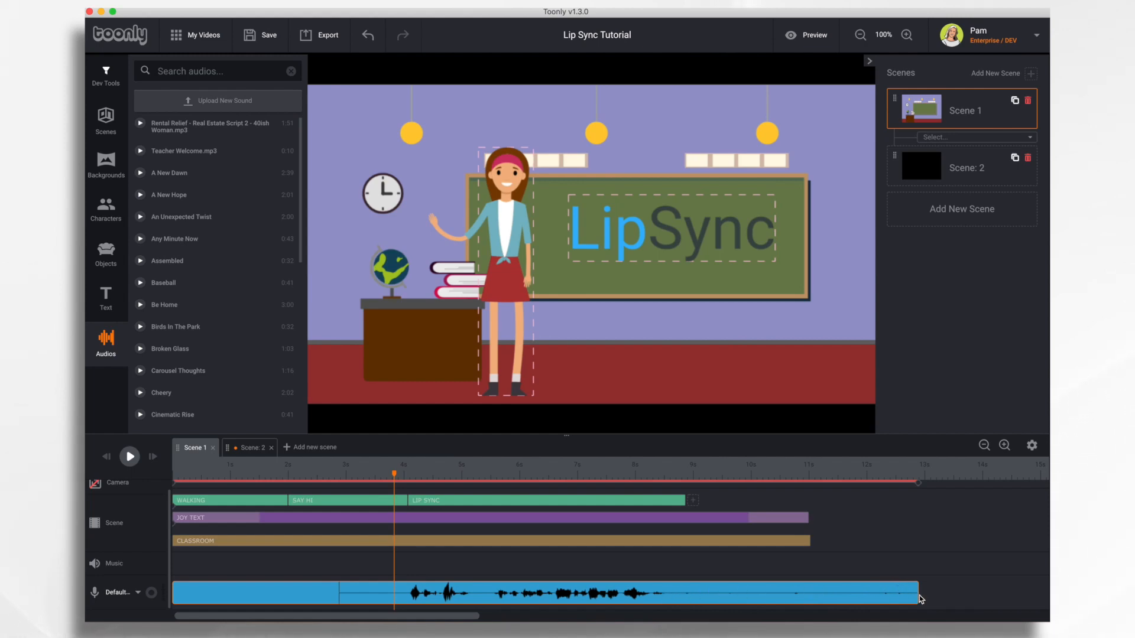
{"action": "left_click_drag", "start_coordinate": [915, 593], "coordinate": [670, 601]}
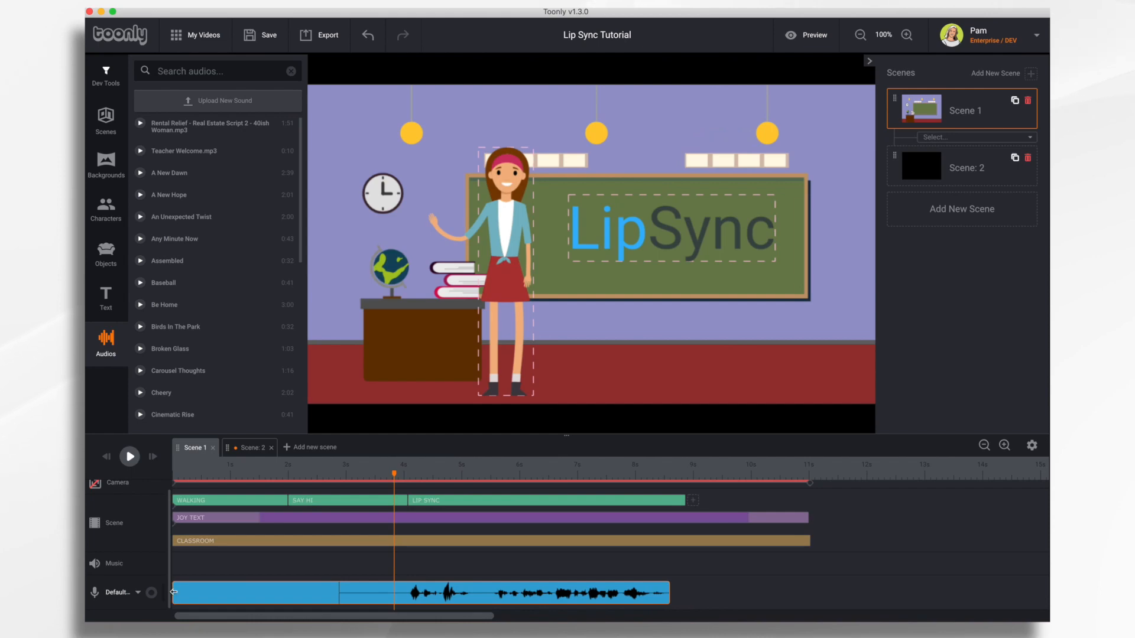
{"action": "left_click_drag", "start_coordinate": [180, 593], "coordinate": [406, 604]}
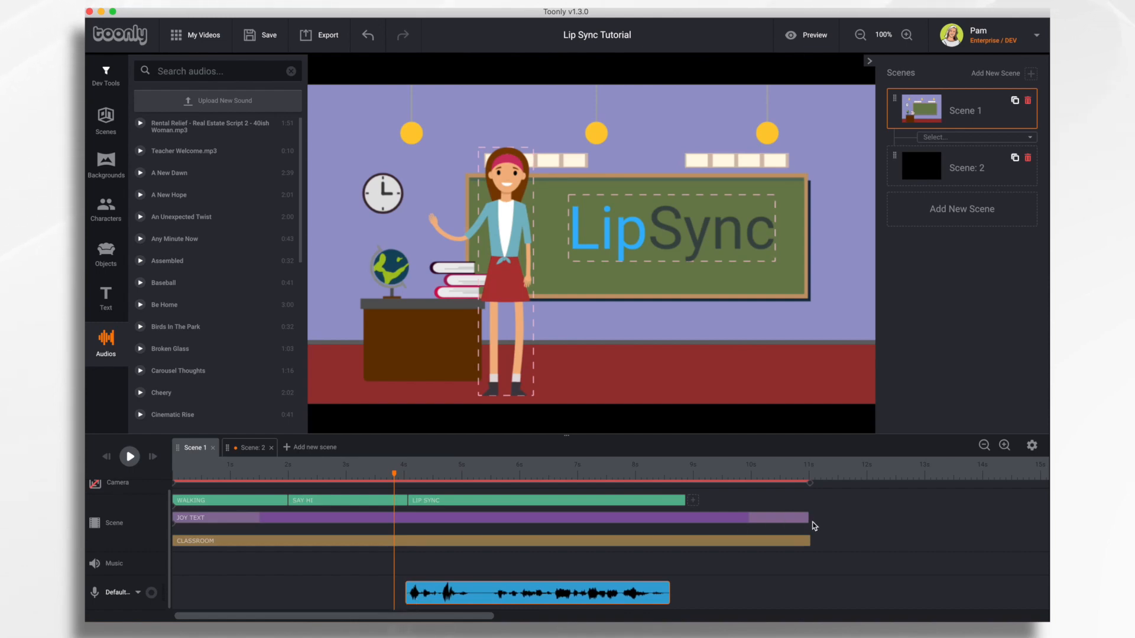
Step: Rewind and play the classroom scene from the beginning, then pause it
{"action": "left_click", "coordinate": [107, 457]}
{"action": "left_click", "coordinate": [130, 457]}
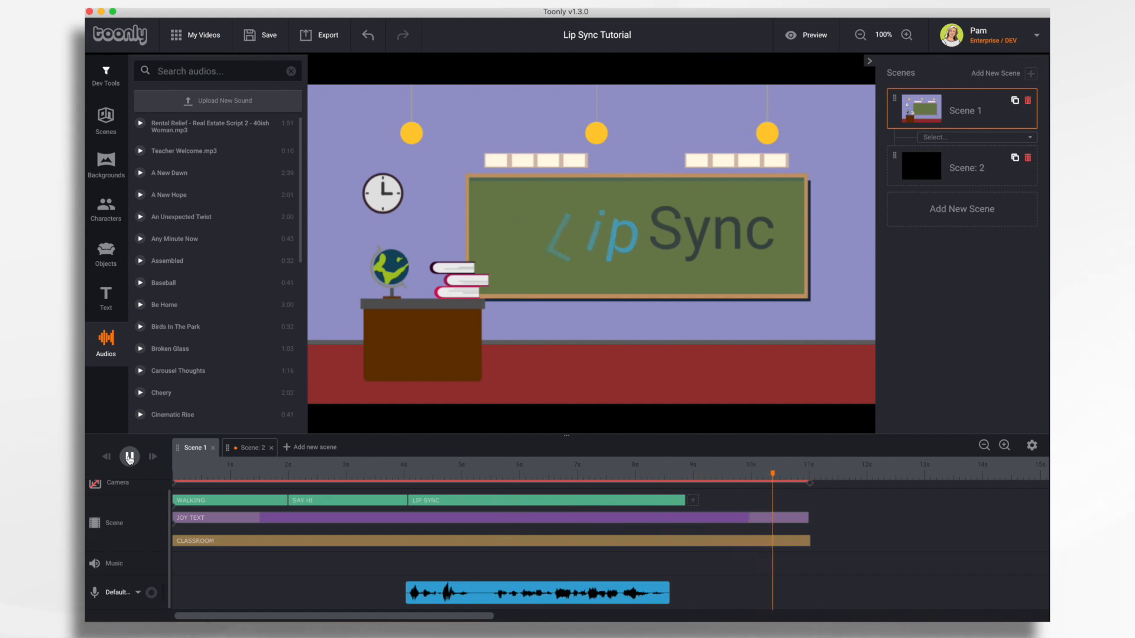
{"action": "left_click", "coordinate": [130, 457]}
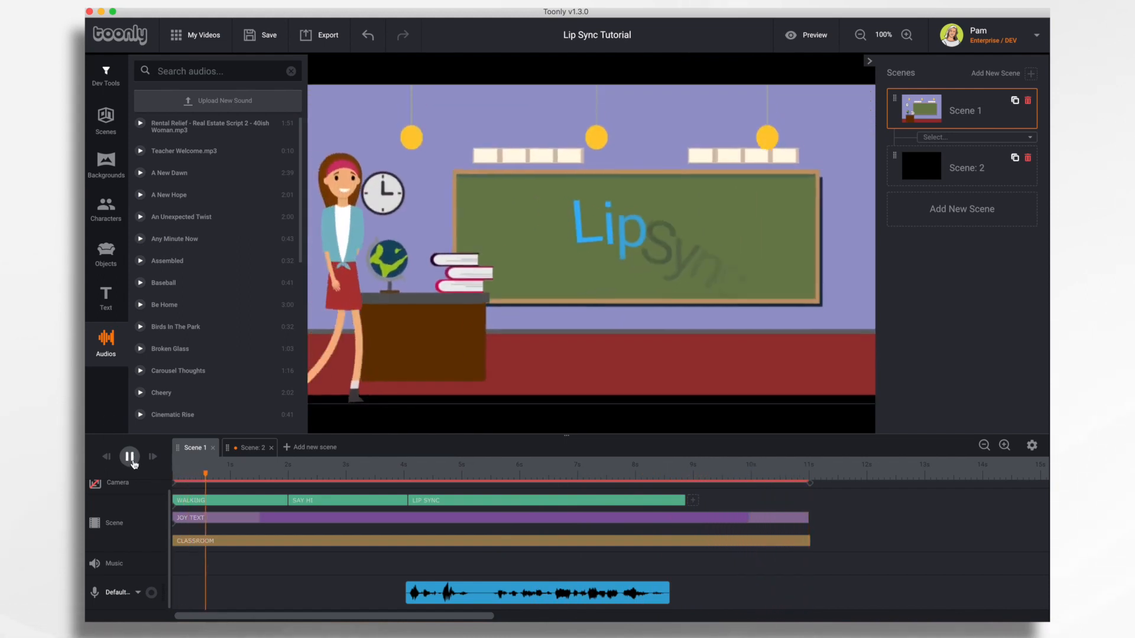
{"action": "left_click", "coordinate": [130, 457]}
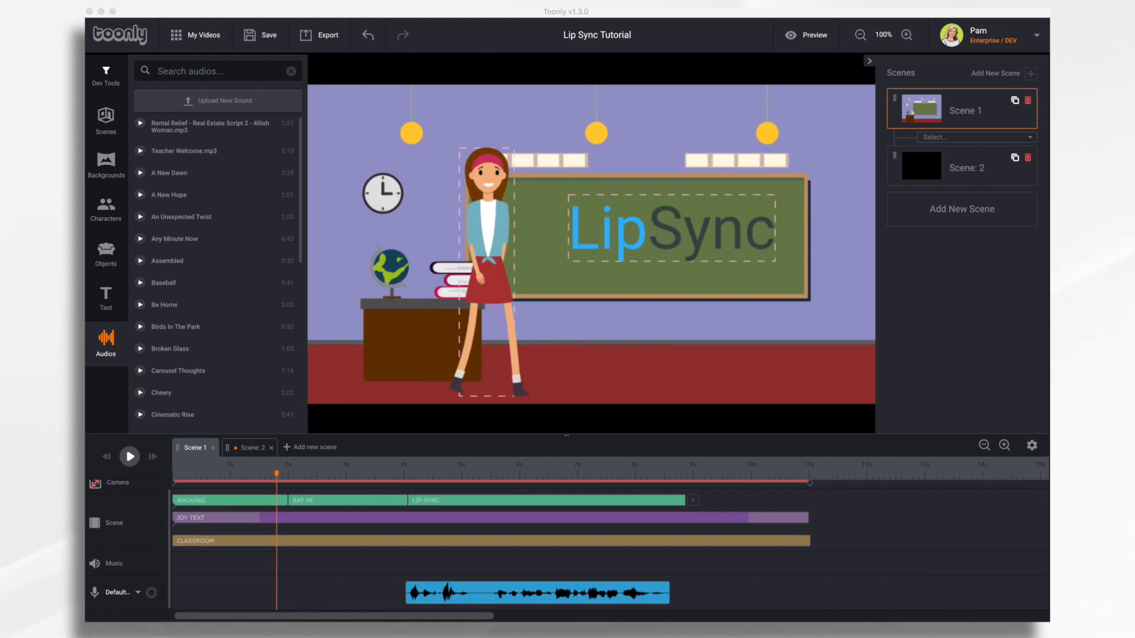
Step: Delete the existing audio clip from the voice track via its Sound settings
{"action": "left_click", "coordinate": [551, 588]}
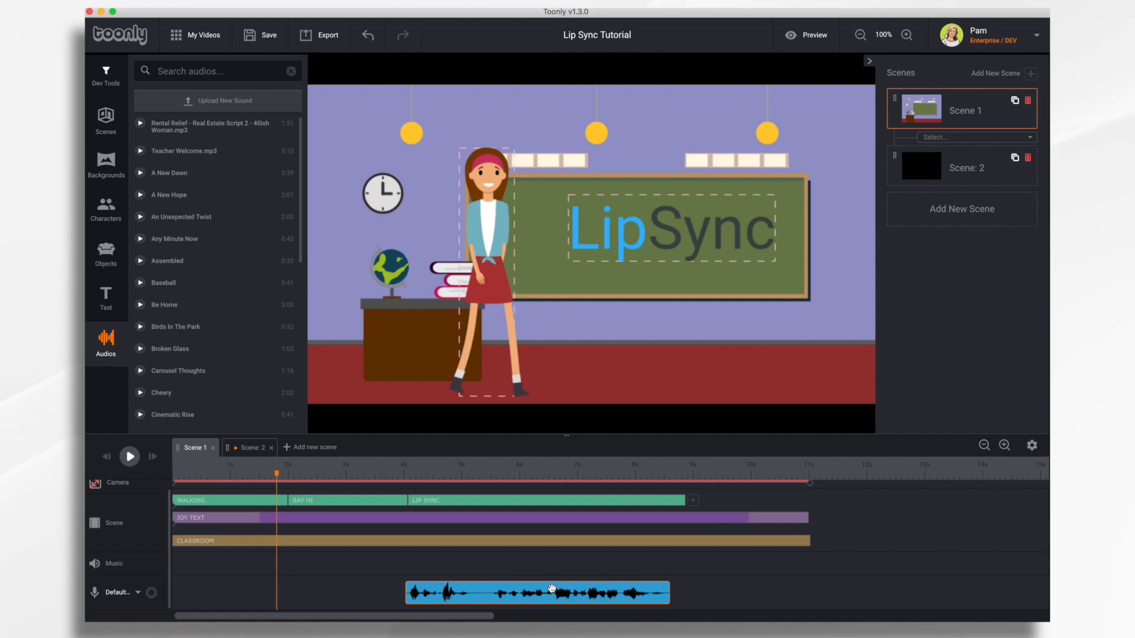
{"action": "left_click", "coordinate": [554, 588]}
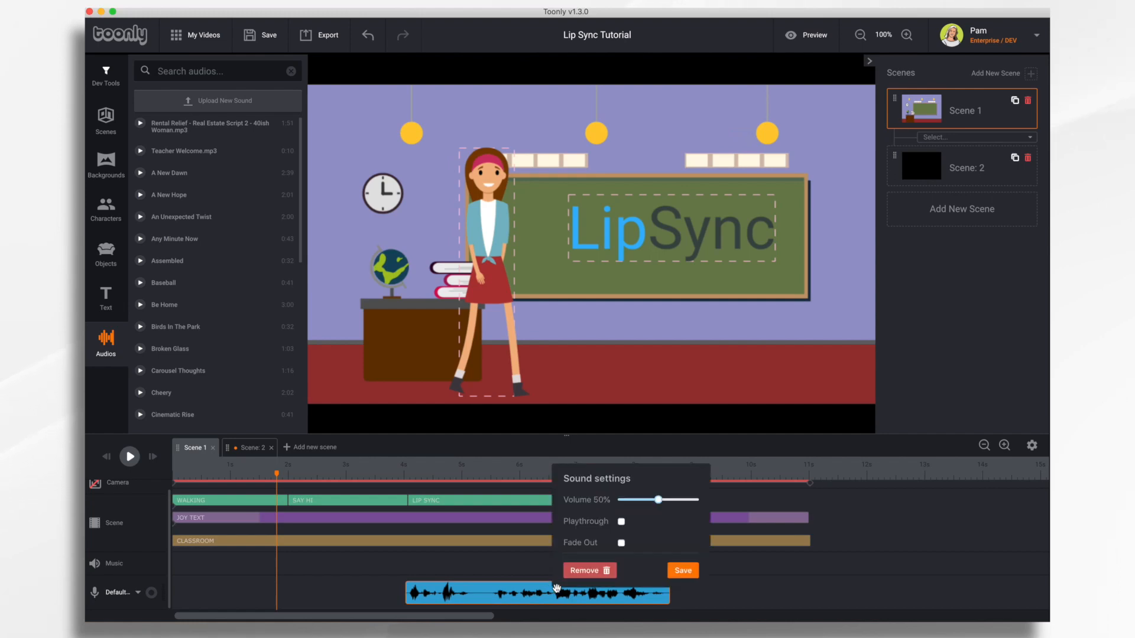
{"action": "left_click", "coordinate": [592, 571]}
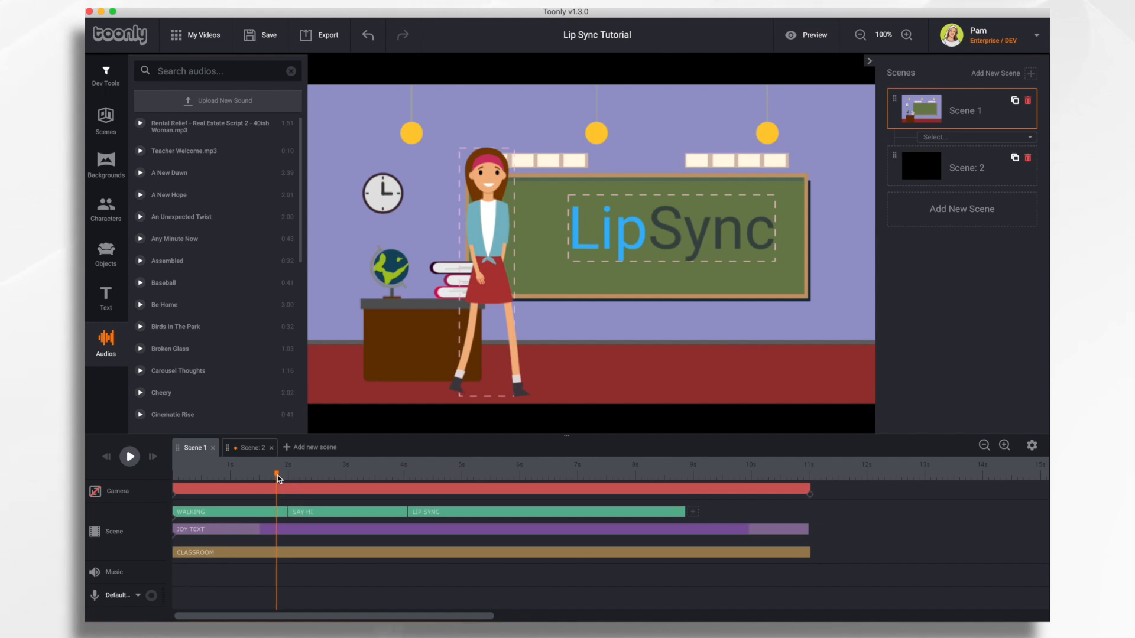
Step: Record a new microphone voiceover on the voice track starting at about 4 seconds
{"action": "left_click_drag", "start_coordinate": [277, 476], "coordinate": [412, 498]}
{"action": "right_click", "coordinate": [410, 497]}
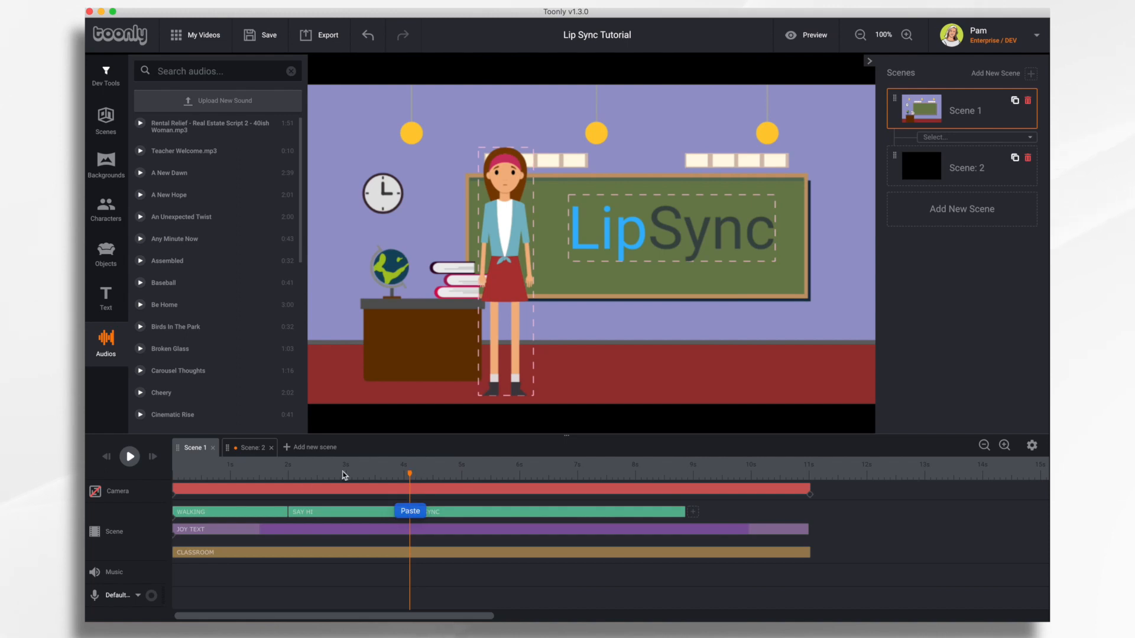
{"action": "left_click", "coordinate": [113, 597]}
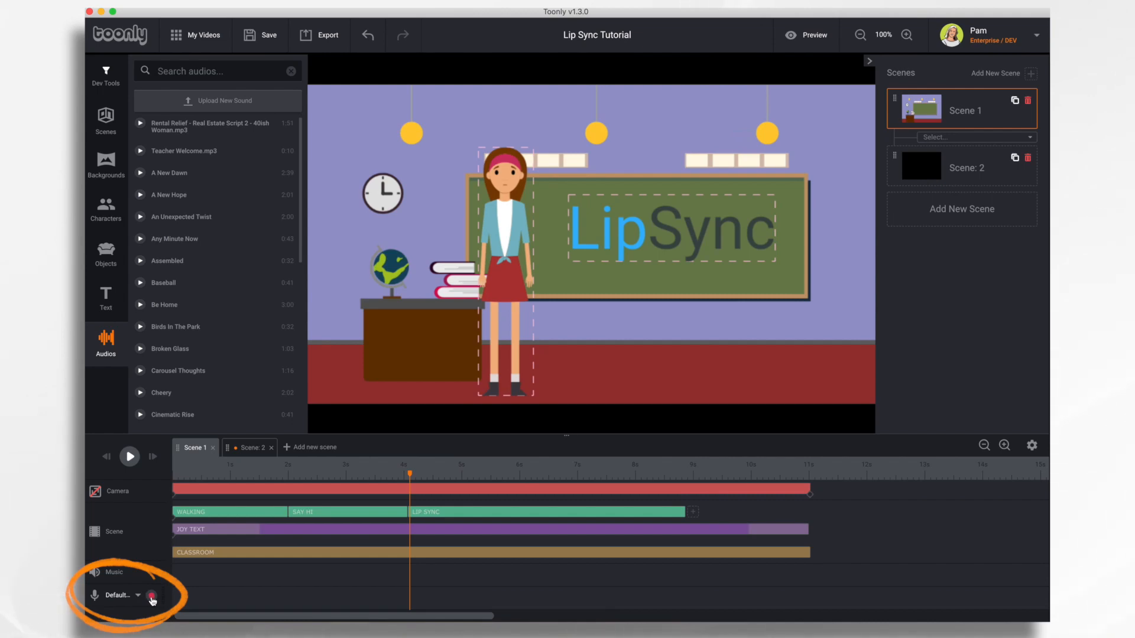
{"action": "left_click", "coordinate": [152, 596]}
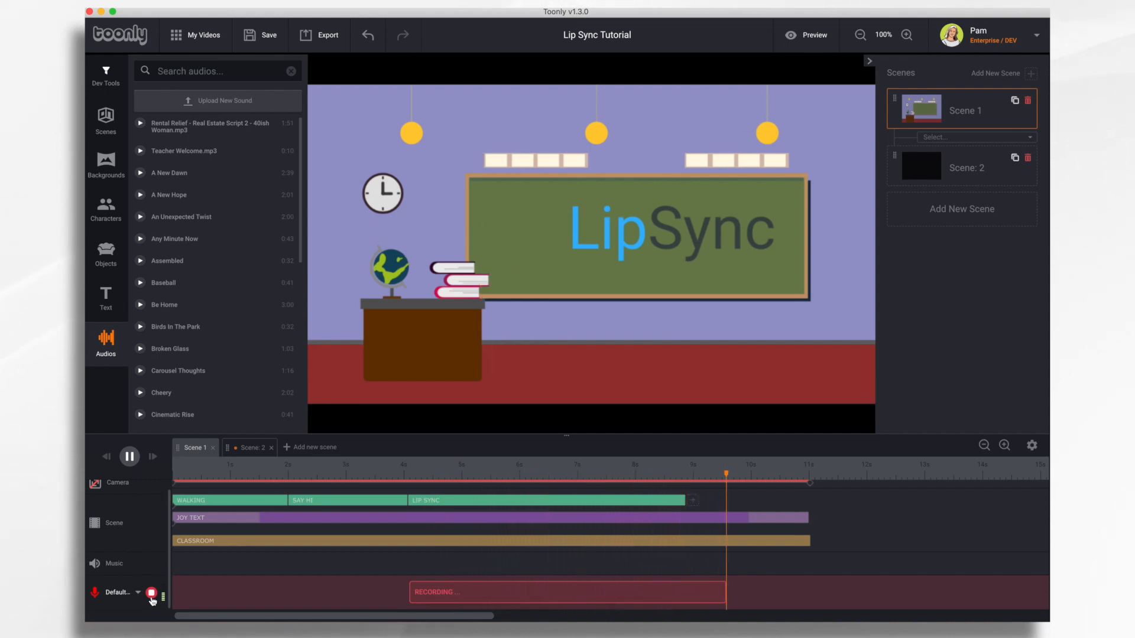
{"action": "left_click", "coordinate": [151, 599]}
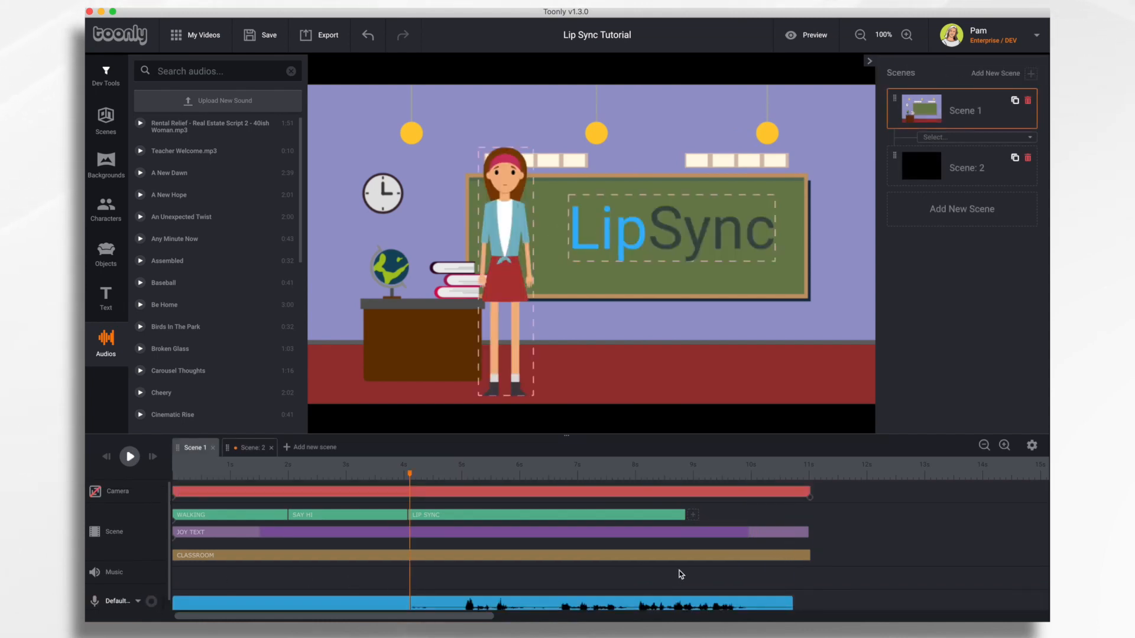
Step: Trim the recording's silent start and end, align it with LIP SYNC near 4s, and open LIP SYNC's settings
{"action": "left_click", "coordinate": [767, 597]}
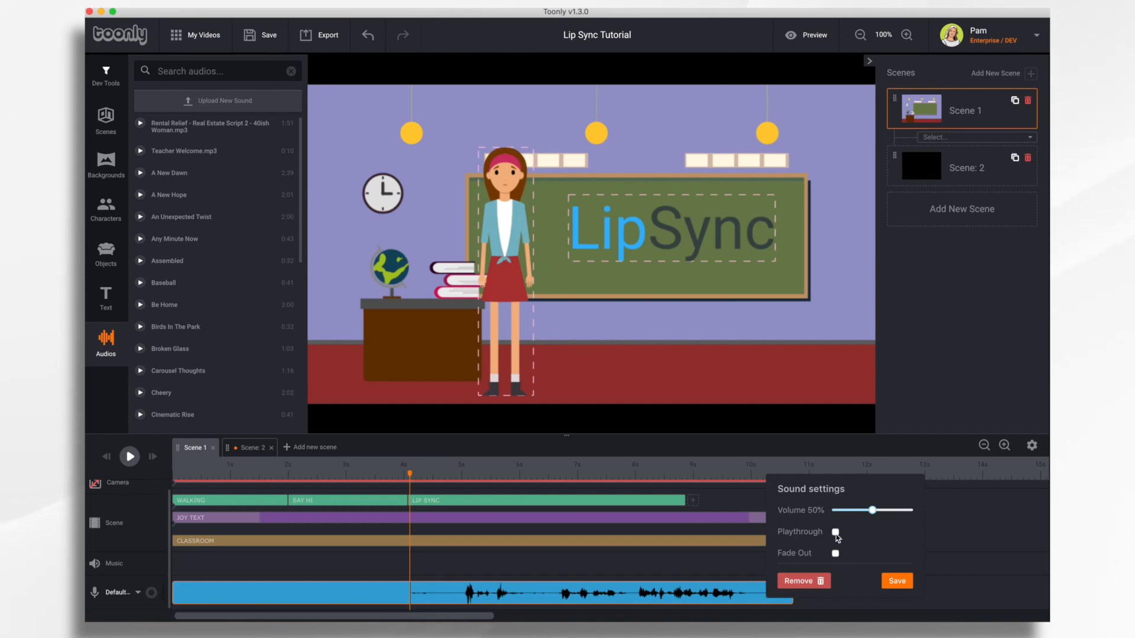
{"action": "left_click", "coordinate": [897, 581]}
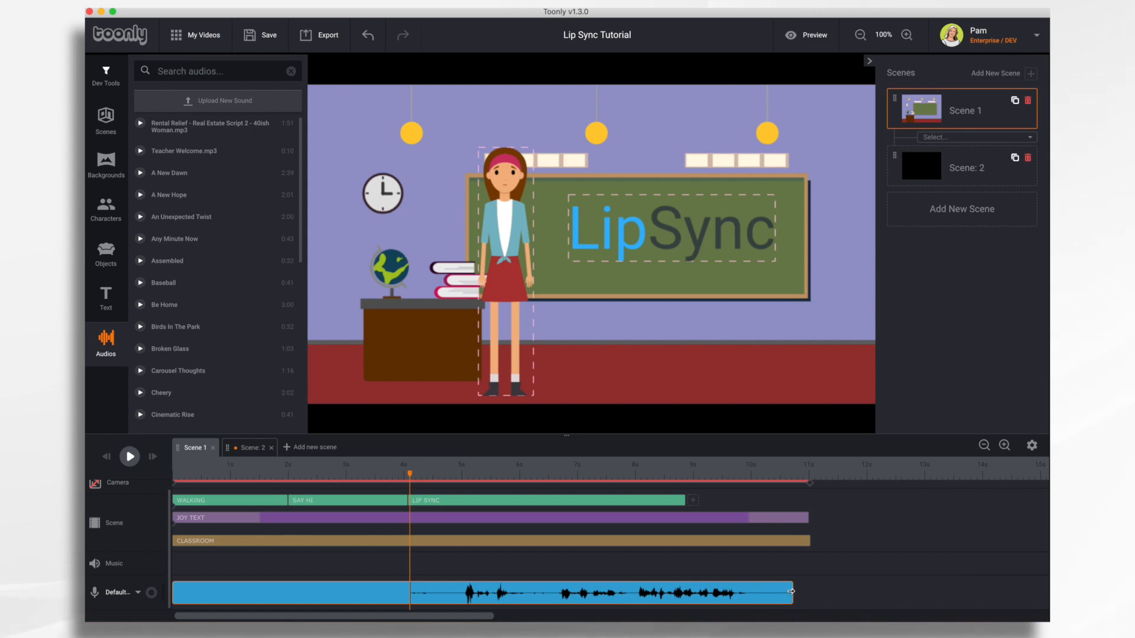
{"action": "left_click_drag", "start_coordinate": [791, 591], "coordinate": [743, 592]}
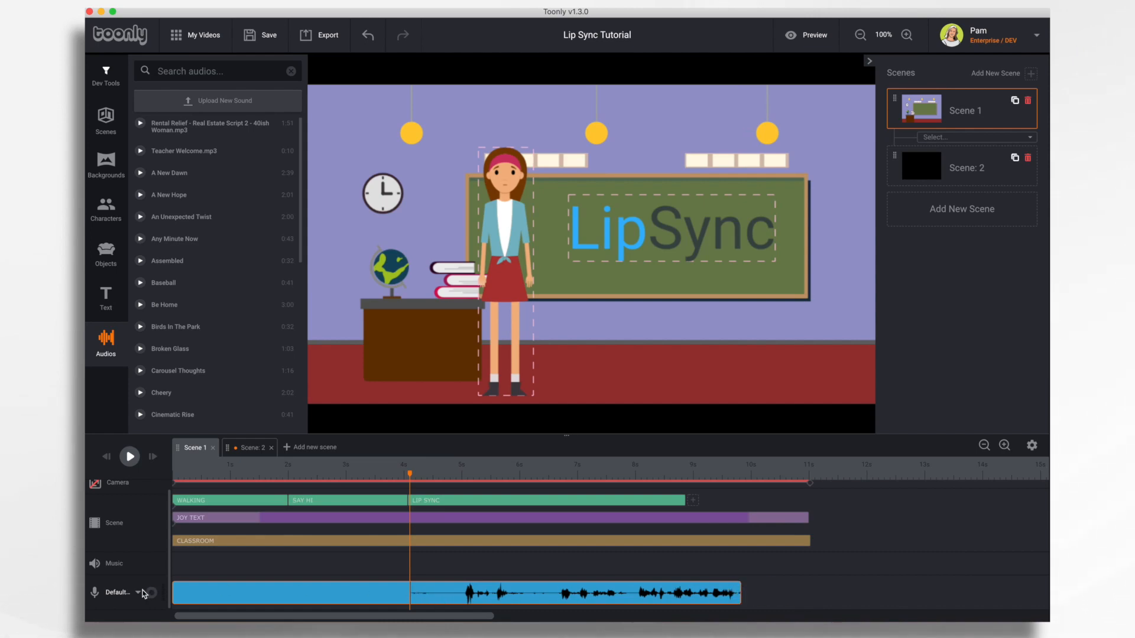
{"action": "left_click_drag", "start_coordinate": [173, 592], "coordinate": [463, 616]}
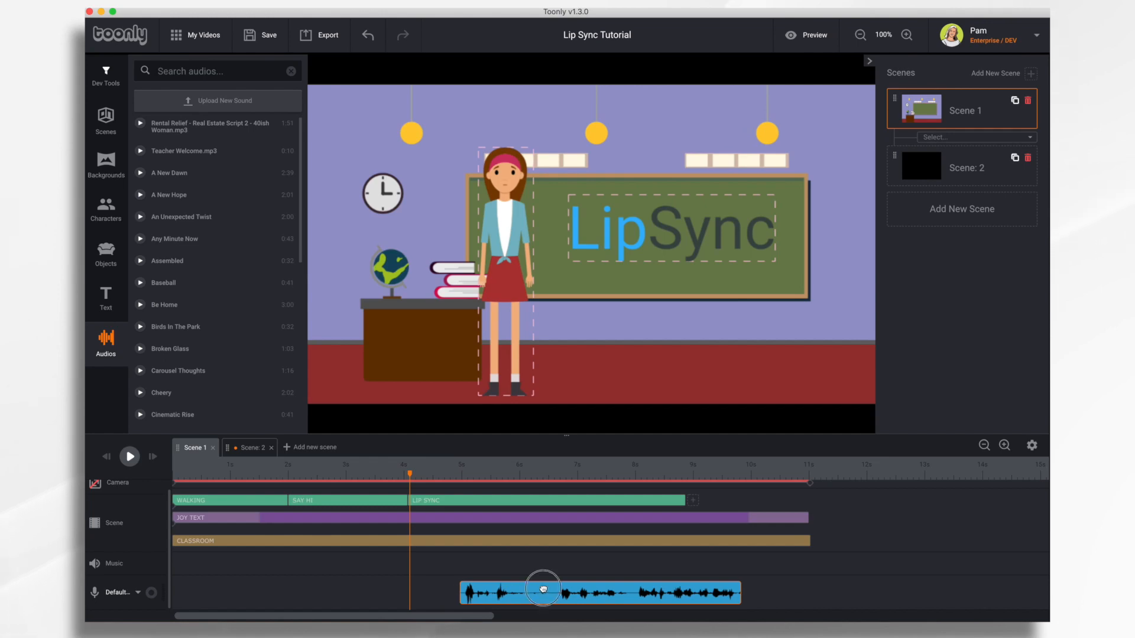
{"action": "left_click_drag", "start_coordinate": [543, 588], "coordinate": [493, 589]}
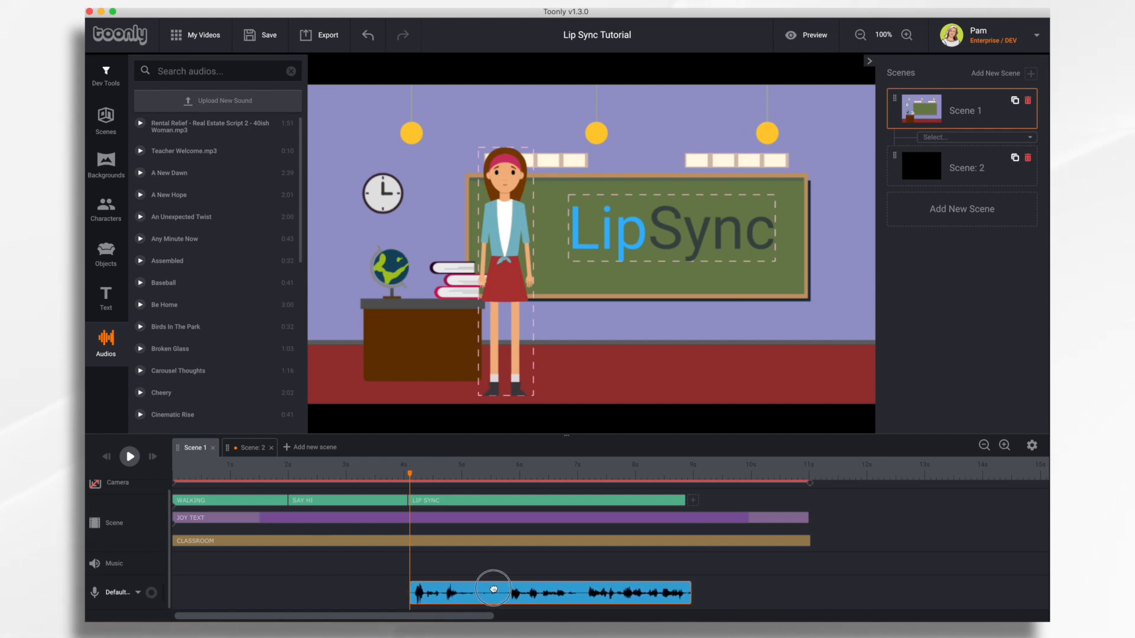
{"action": "left_click", "coordinate": [680, 499]}
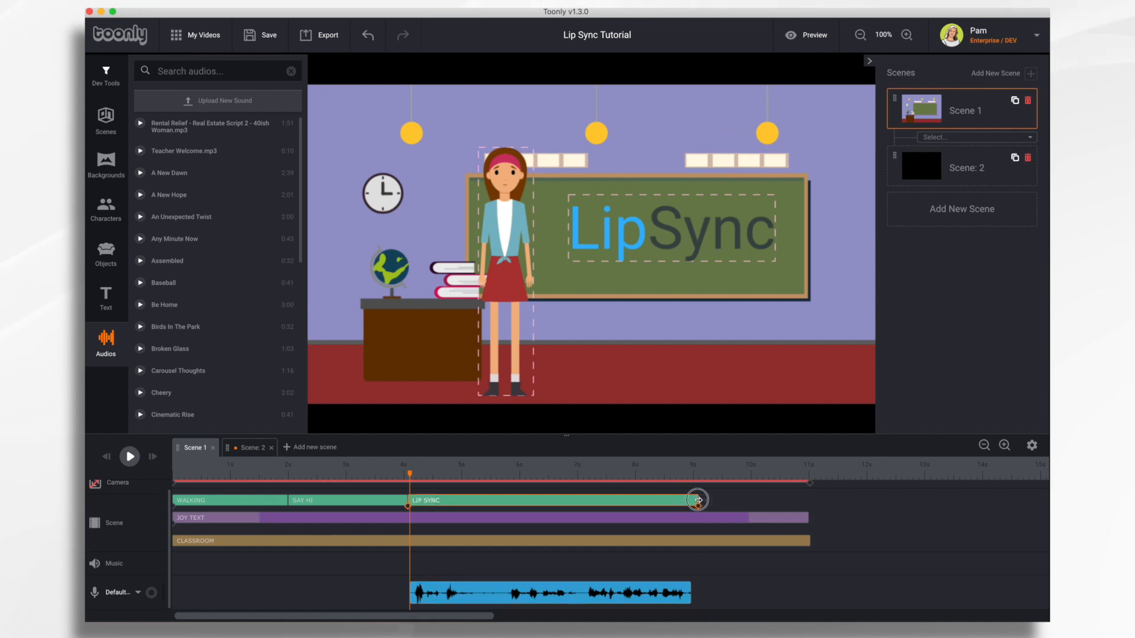
{"action": "double_click", "coordinate": [695, 500]}
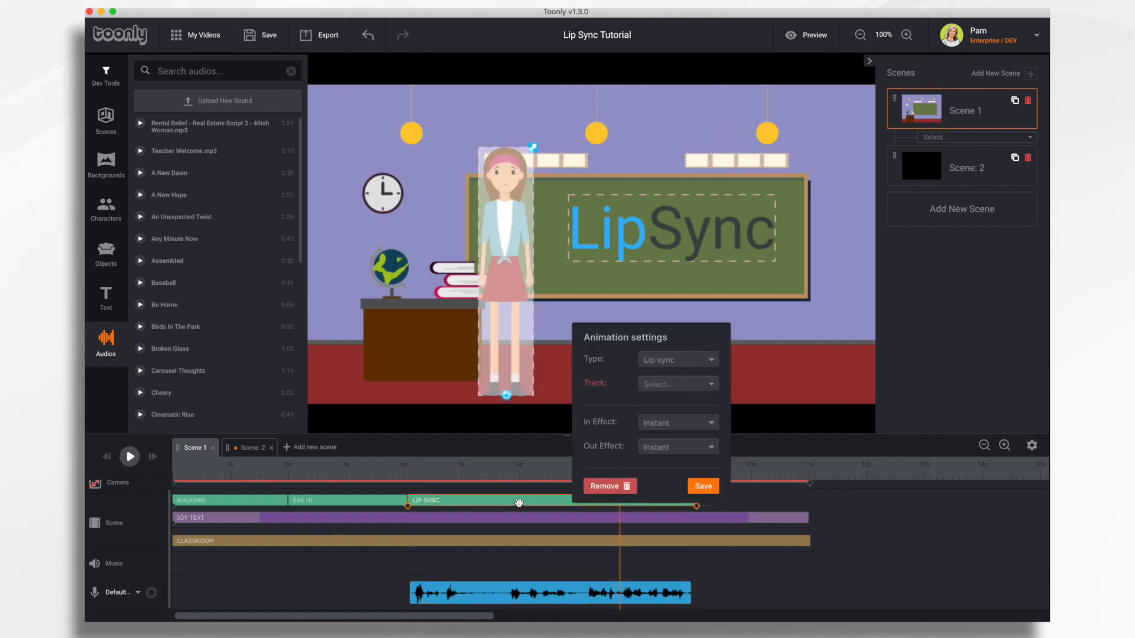
Step: Set the LIP SYNC track to the Voiceover recording and save
{"action": "left_click", "coordinate": [677, 385]}
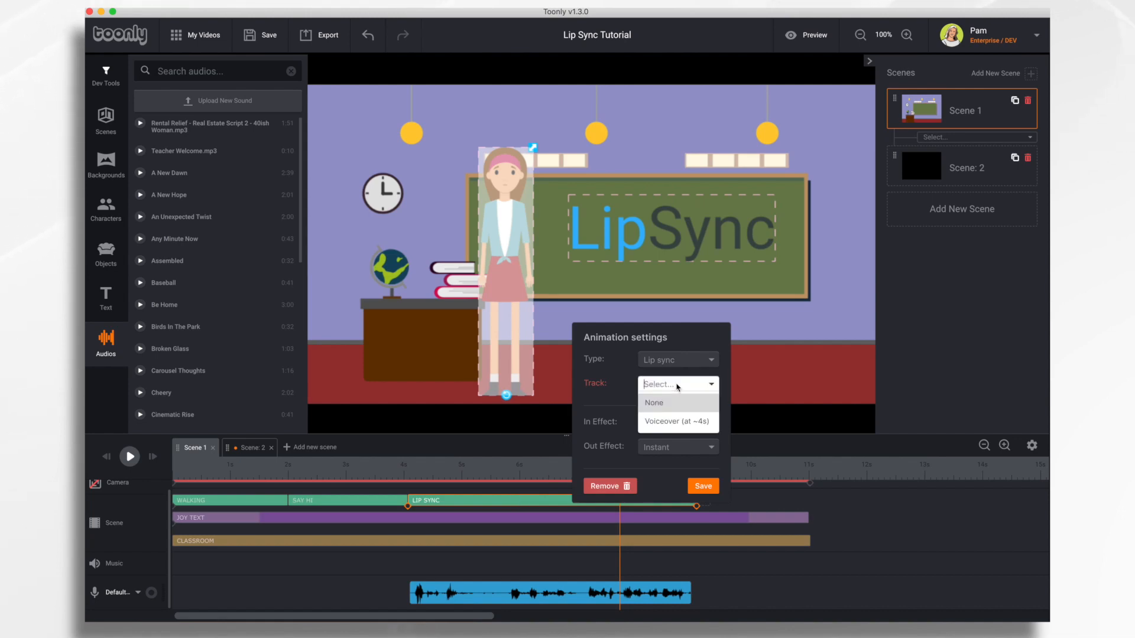
{"action": "left_click", "coordinate": [675, 423]}
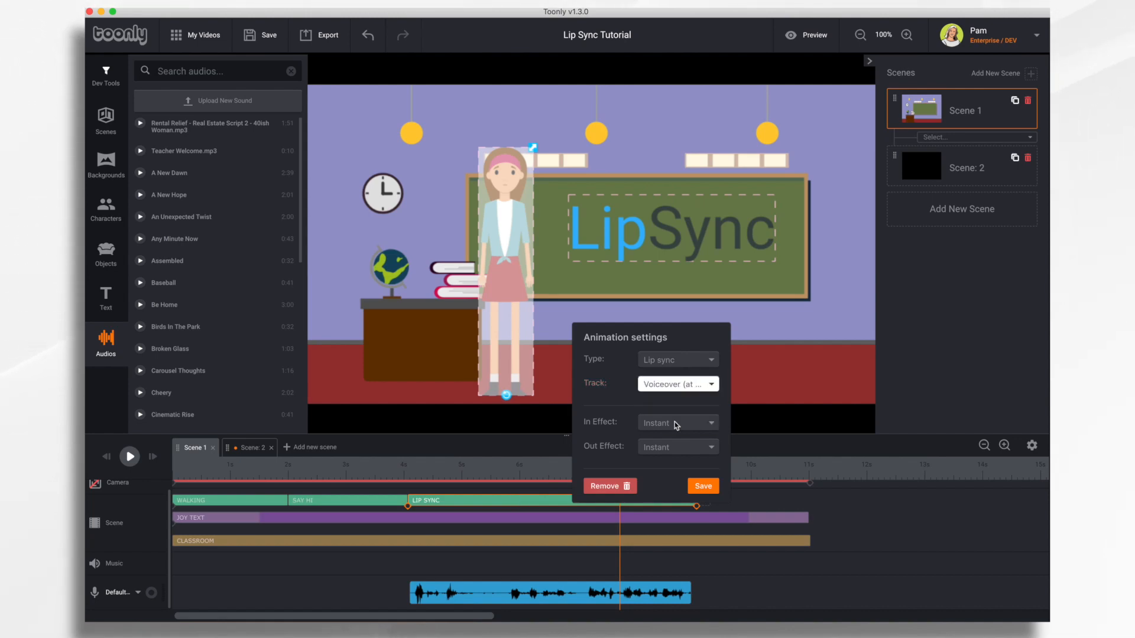
{"action": "left_click", "coordinate": [703, 486]}
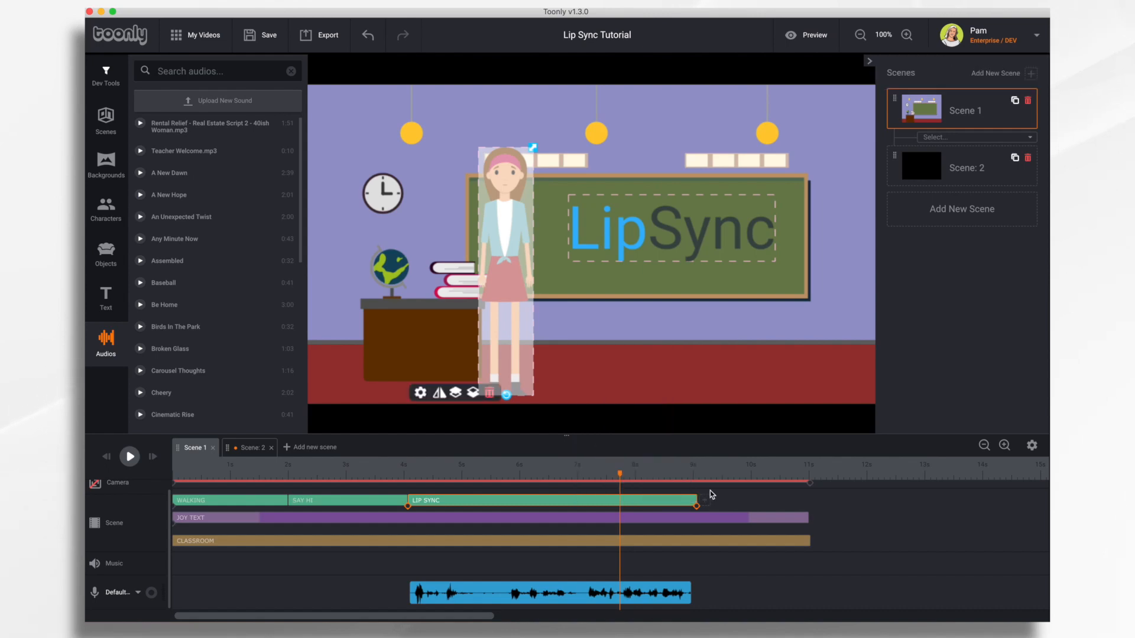
Step: Rewind and play the scene to check the lip sync, then stop the preview
{"action": "left_click", "coordinate": [105, 456]}
{"action": "left_click", "coordinate": [130, 457]}
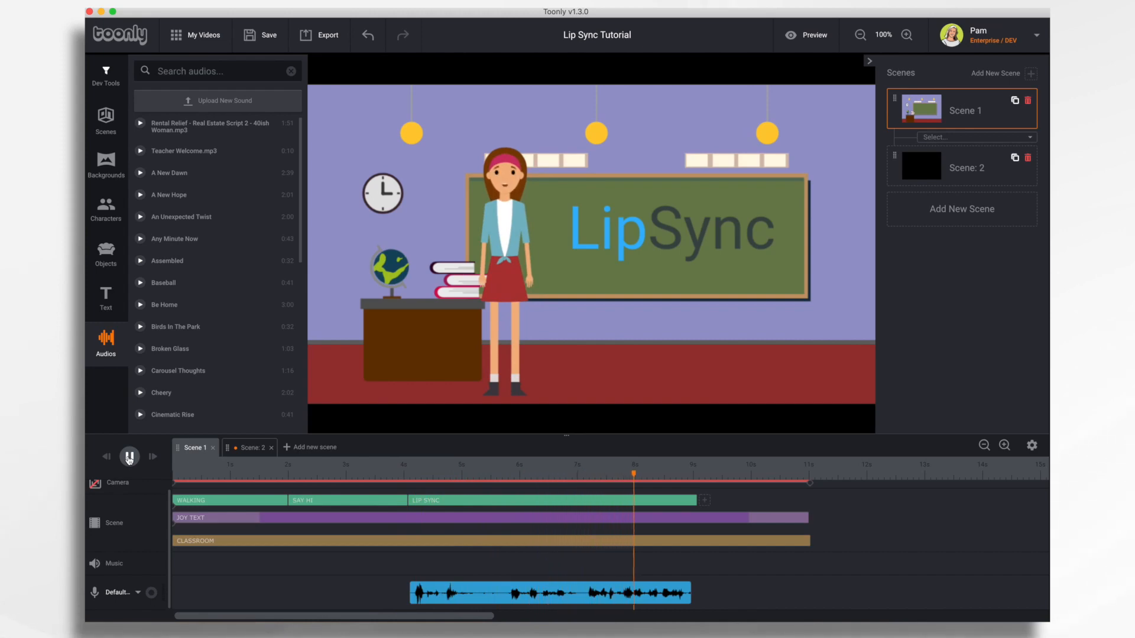
{"action": "left_click", "coordinate": [583, 490]}
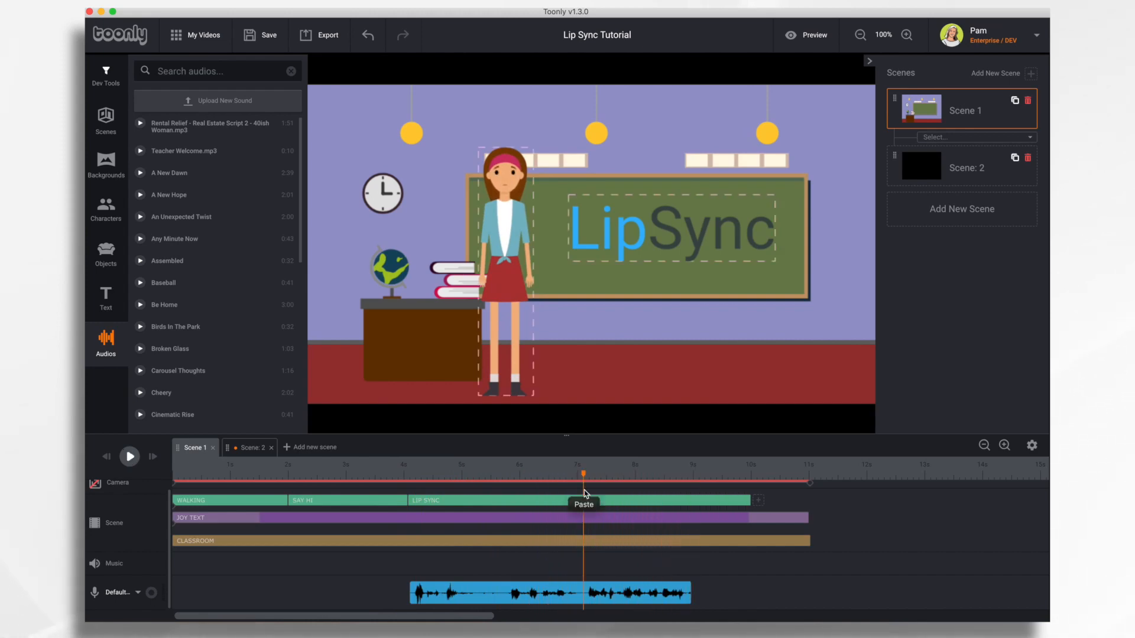